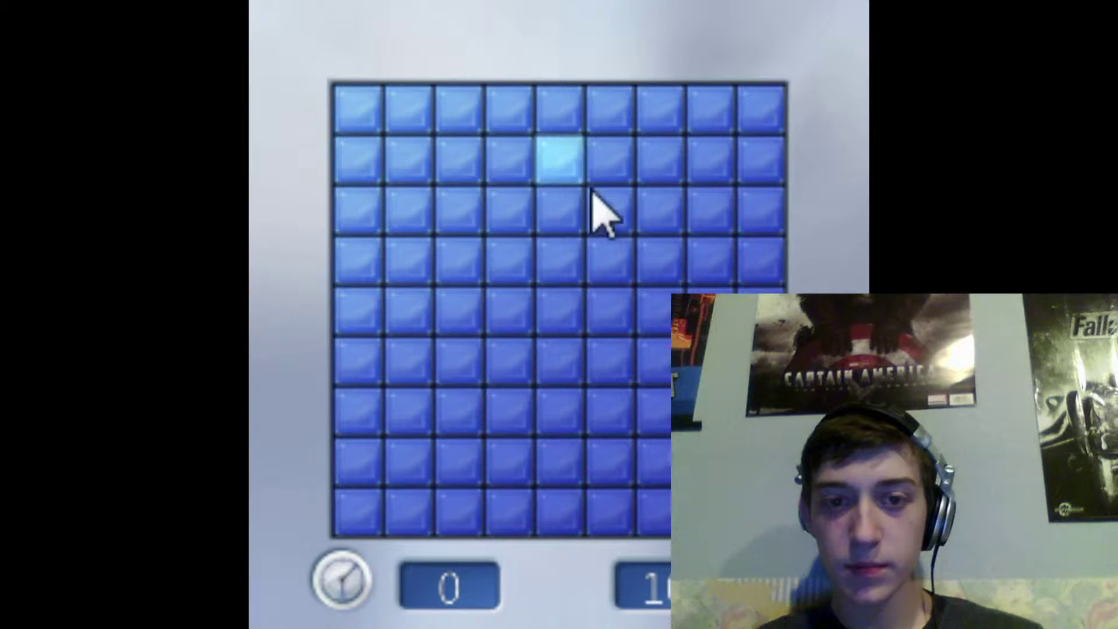
# Step: Clear tiles from the centre and right side until a top-row mine explodes, then restart
pyautogui.click(522, 272)
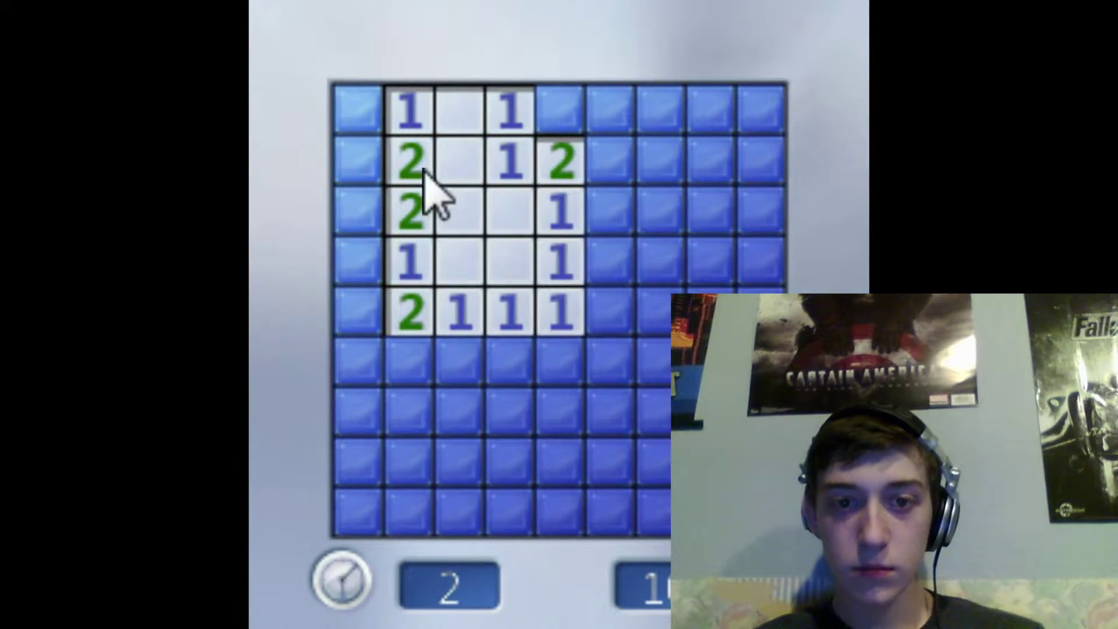
pyautogui.click(371, 273)
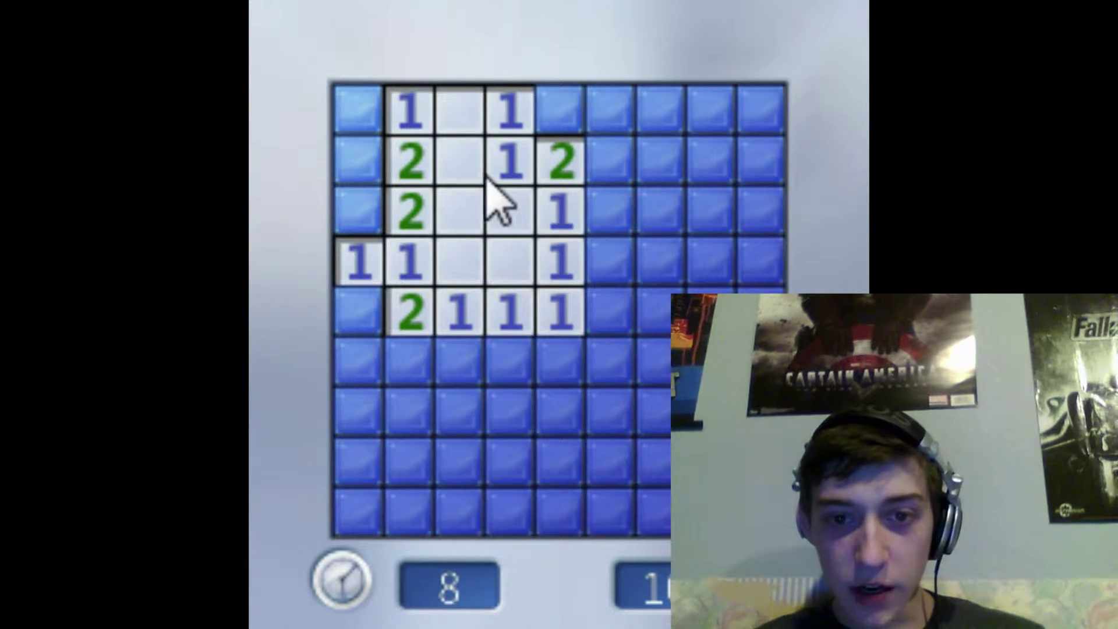
pyautogui.click(614, 209)
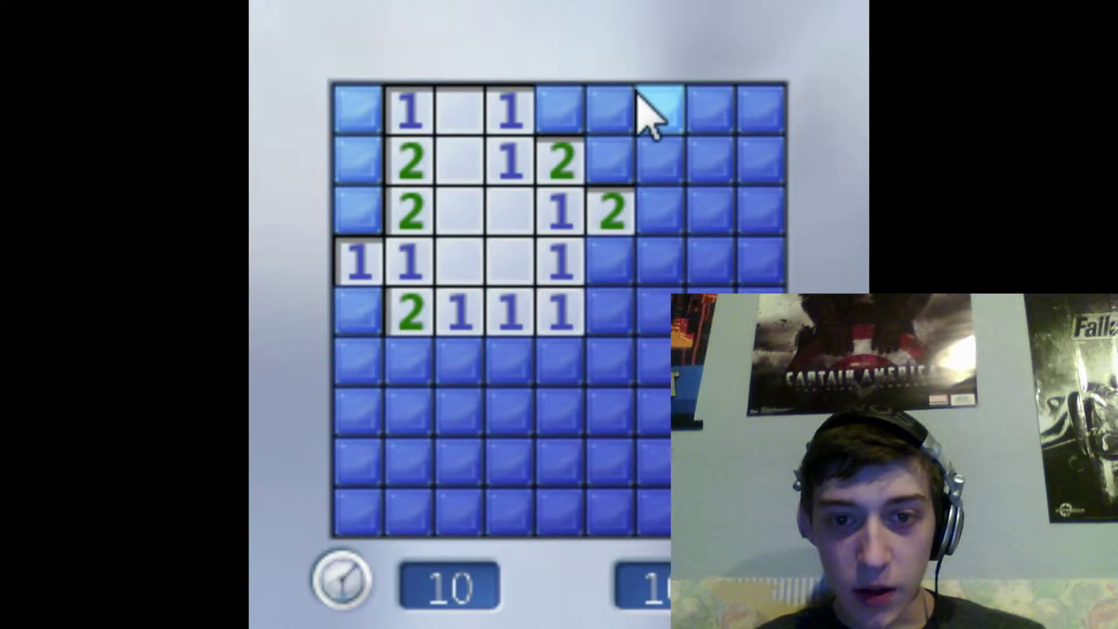
pyautogui.click(614, 172)
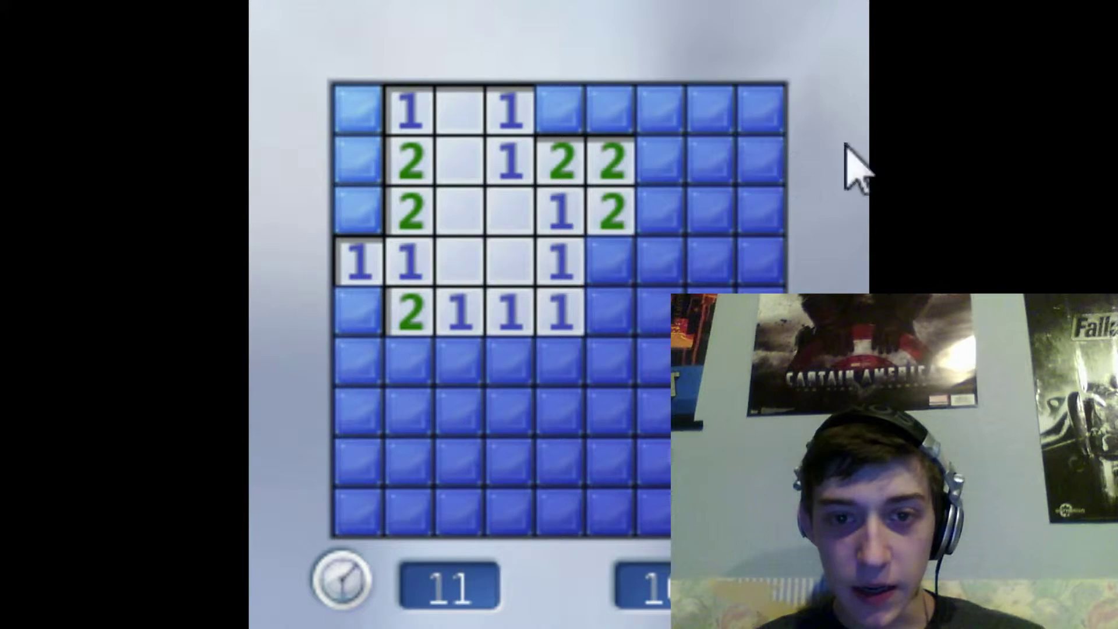
pyautogui.click(612, 114)
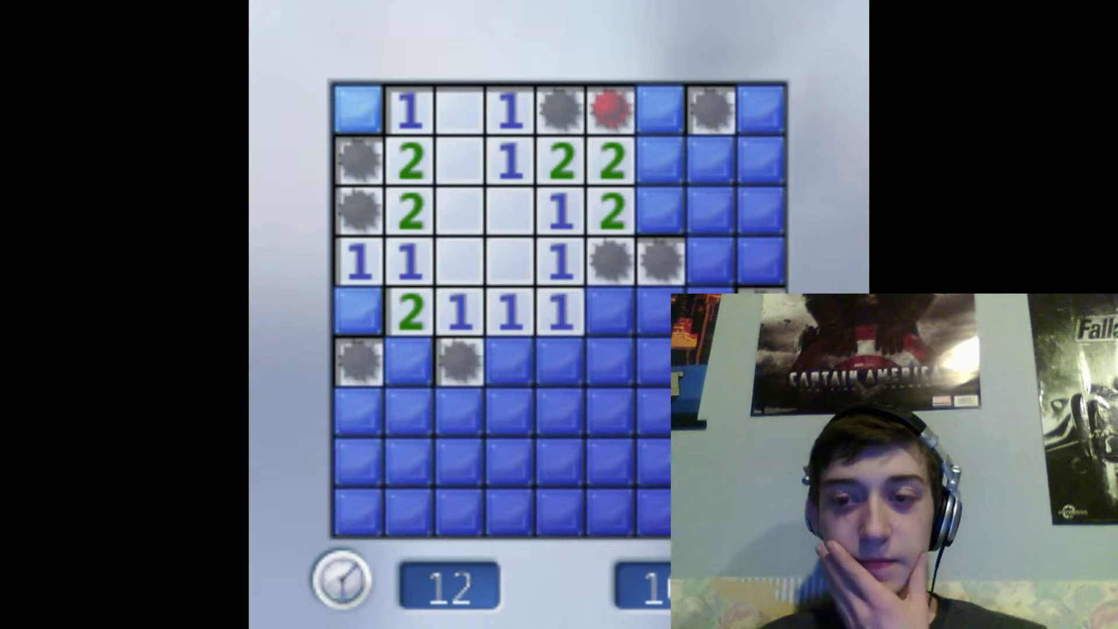
pyautogui.press('F2')
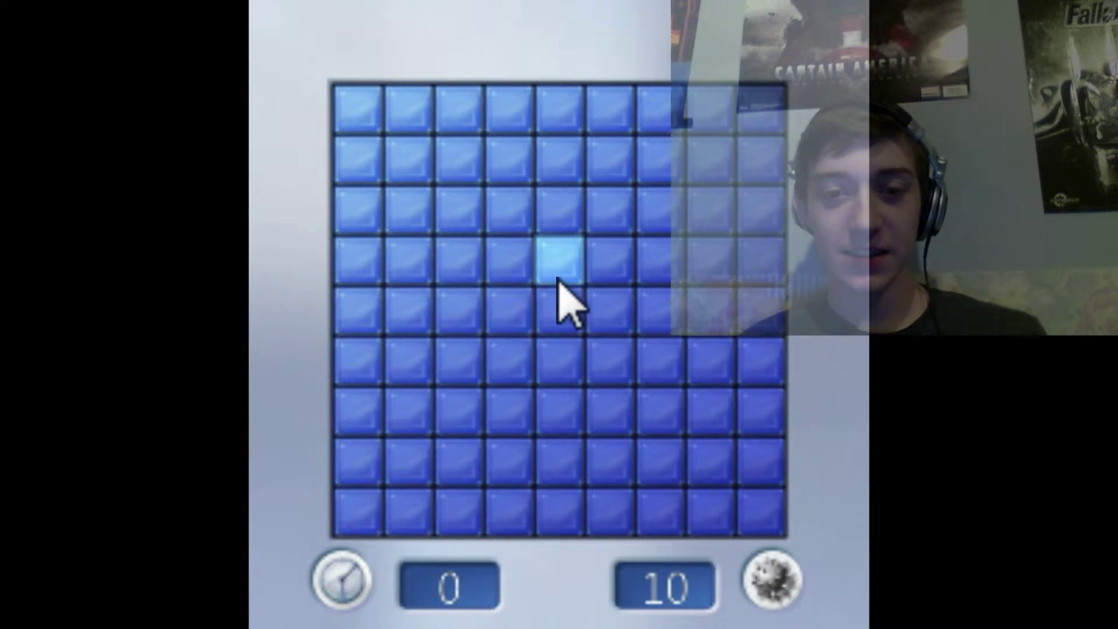
# Step: Open the centre of the board, hit a bottom-row mine, and start a new game
pyautogui.click(517, 323)
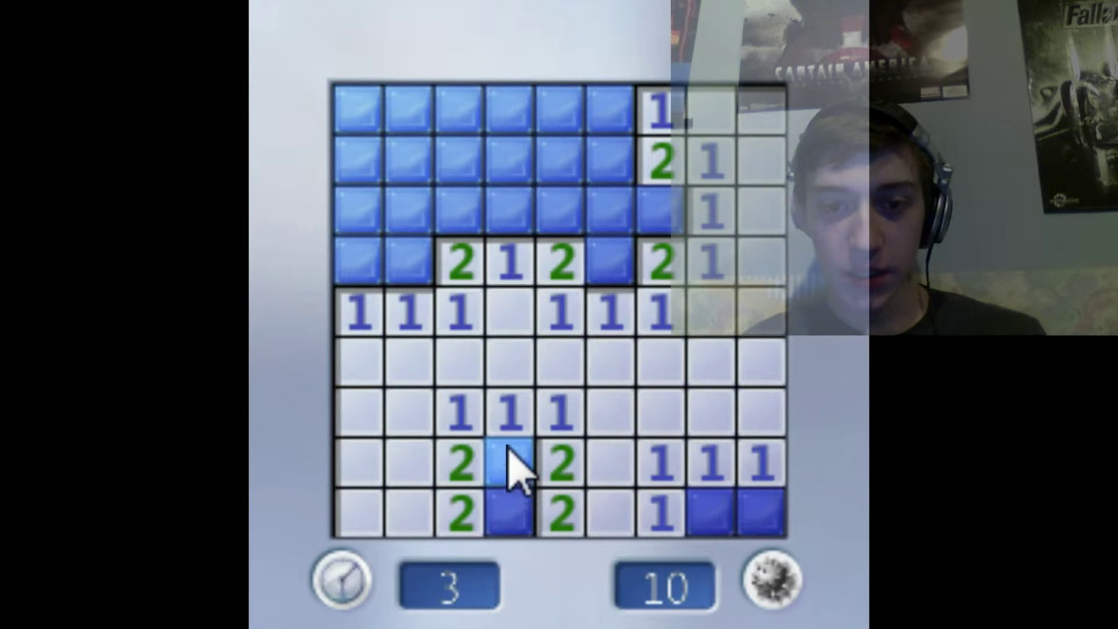
pyautogui.click(515, 516)
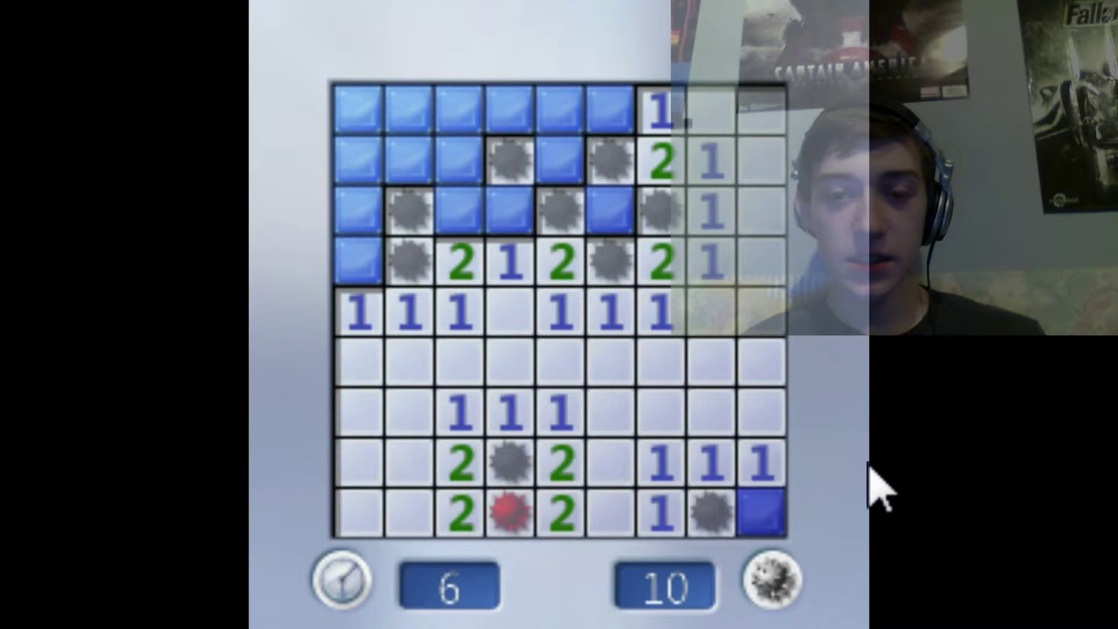
pyautogui.click(863, 507)
# Step: Open the bottom-right corner, hit a mine near the 2s, and bring up a fresh board
pyautogui.click(713, 516)
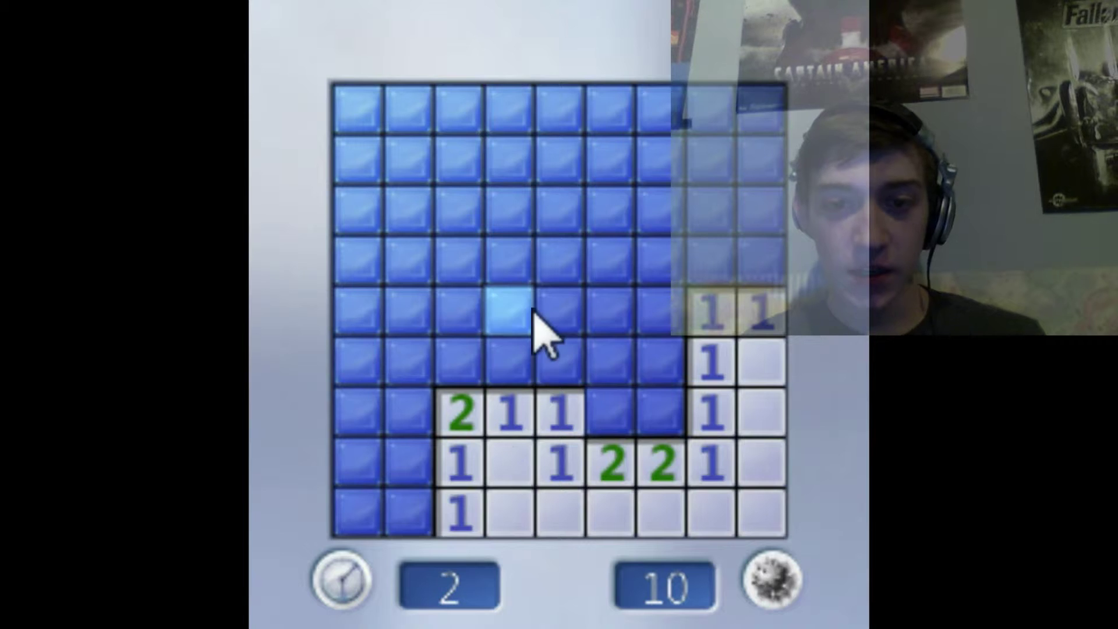
pyautogui.click(601, 354)
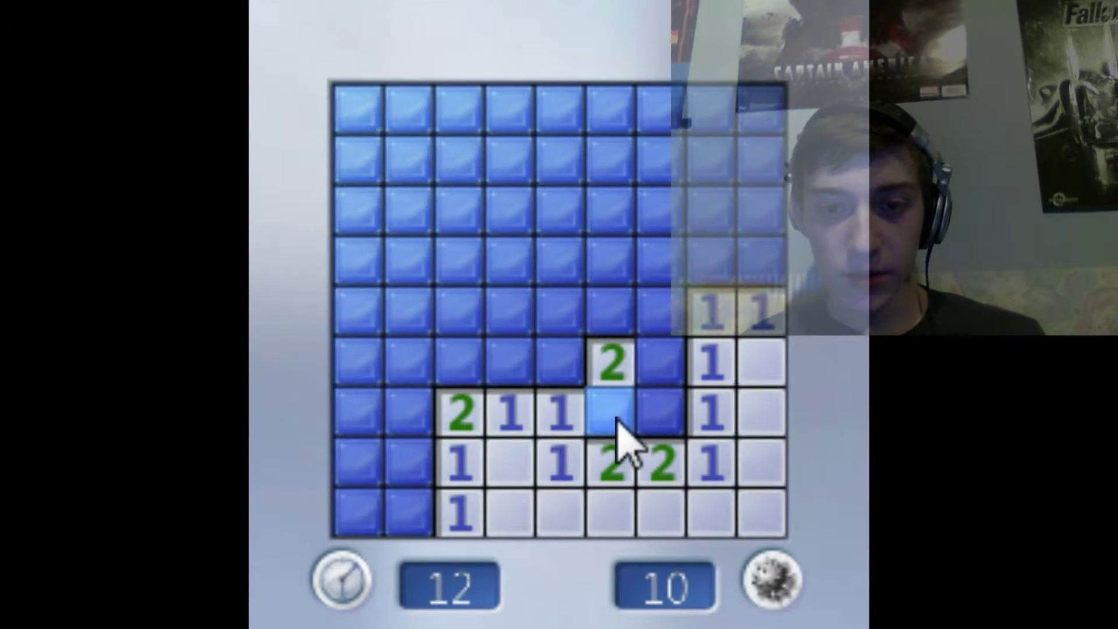
pyautogui.click(657, 413)
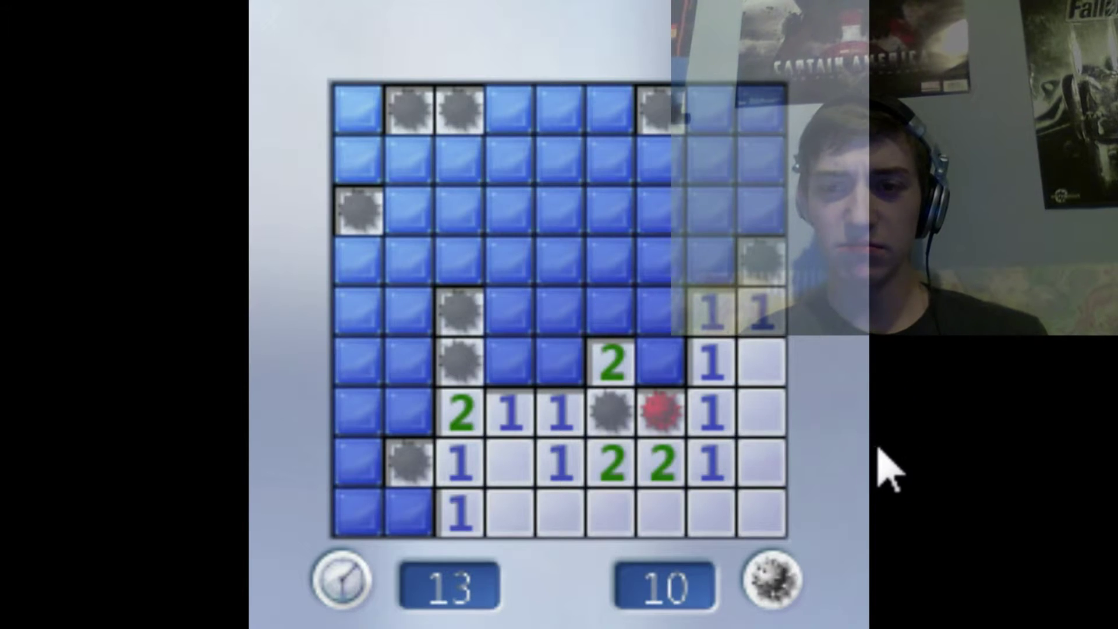
pyautogui.press('F2')
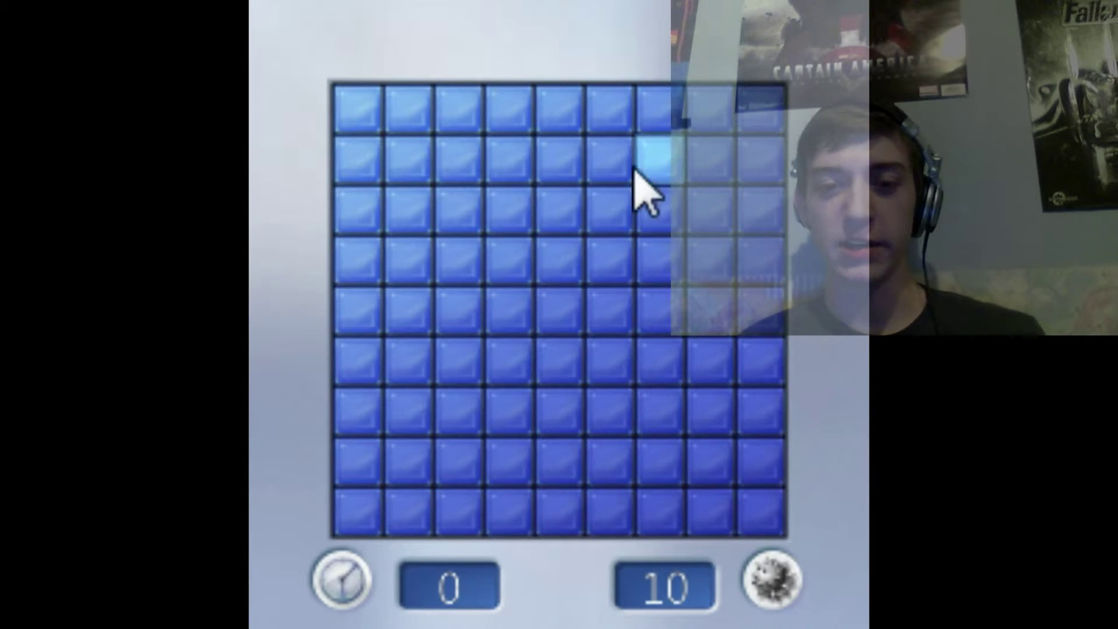
# Step: Open the centre, top-right corner and left side, then hit a bottom-left mine
pyautogui.click(539, 366)
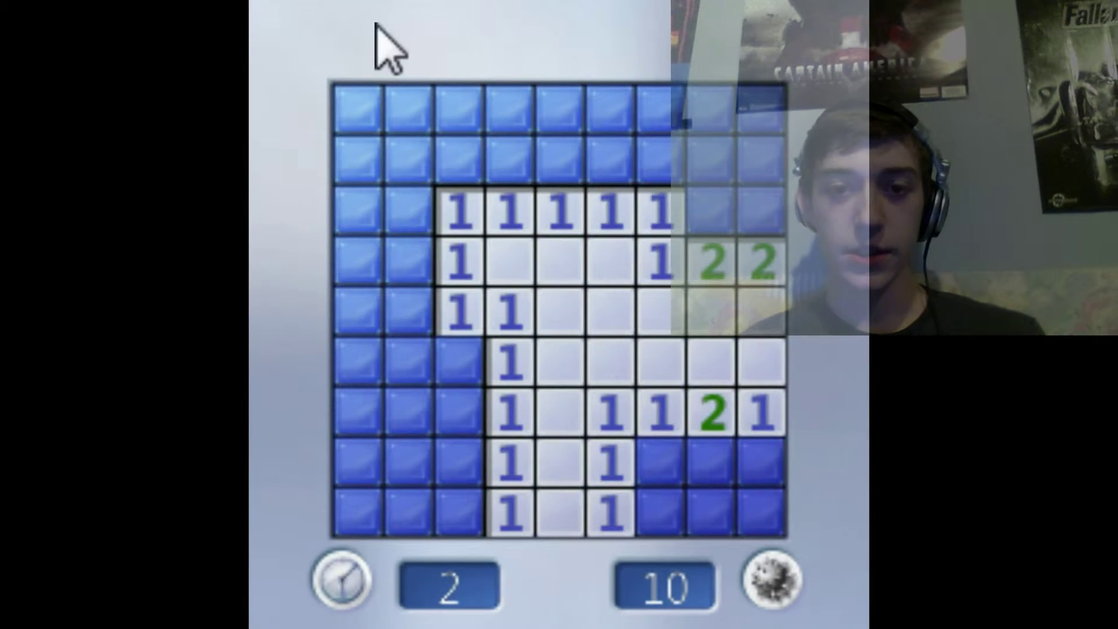
pyautogui.click(707, 120)
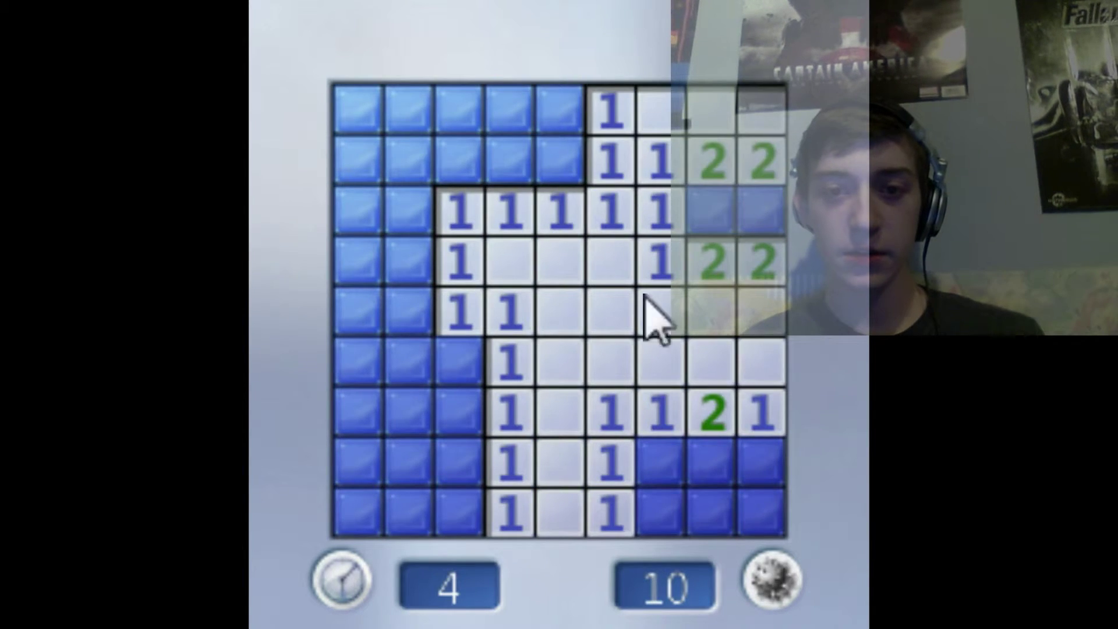
pyautogui.click(390, 423)
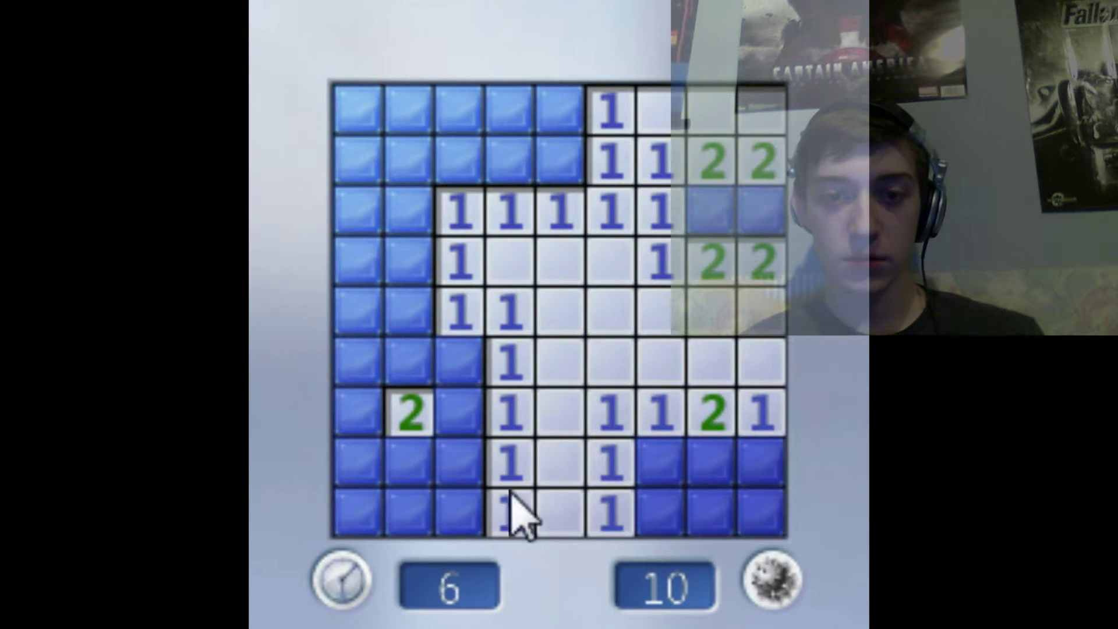
pyautogui.click(462, 512)
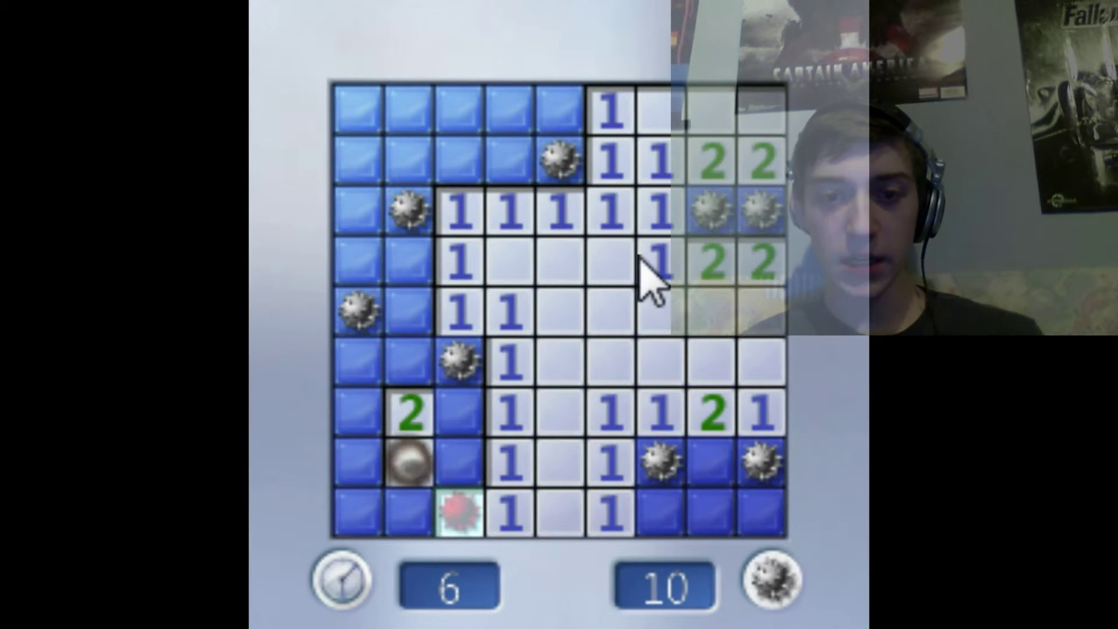
# Step: Start a new game and clear tiles across the board until a clicked tile is a mine
pyautogui.press('F2')
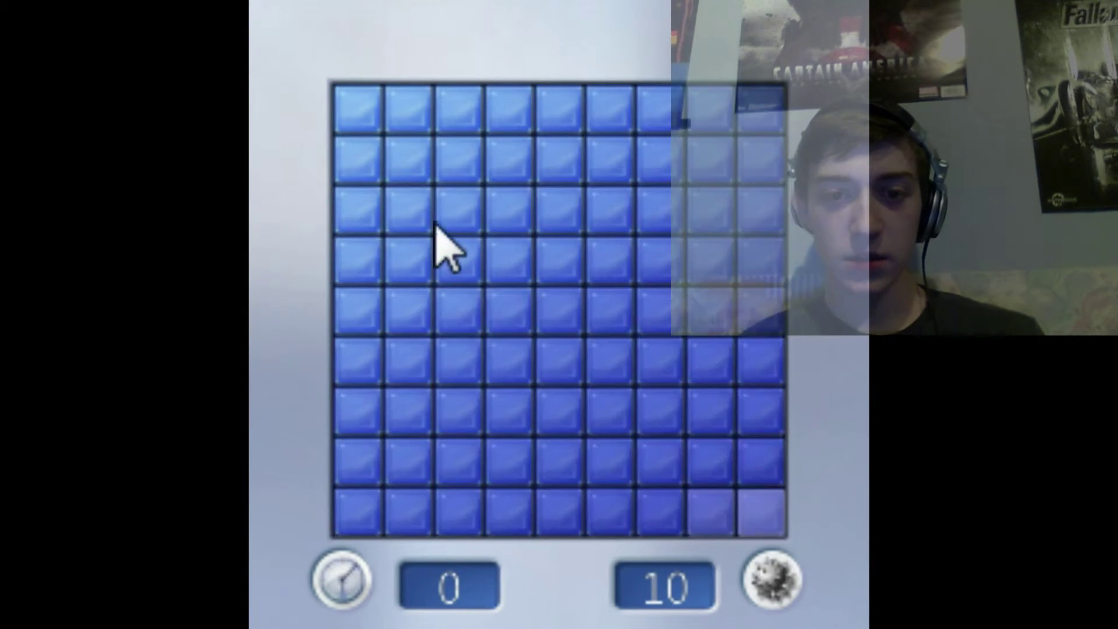
pyautogui.click(440, 226)
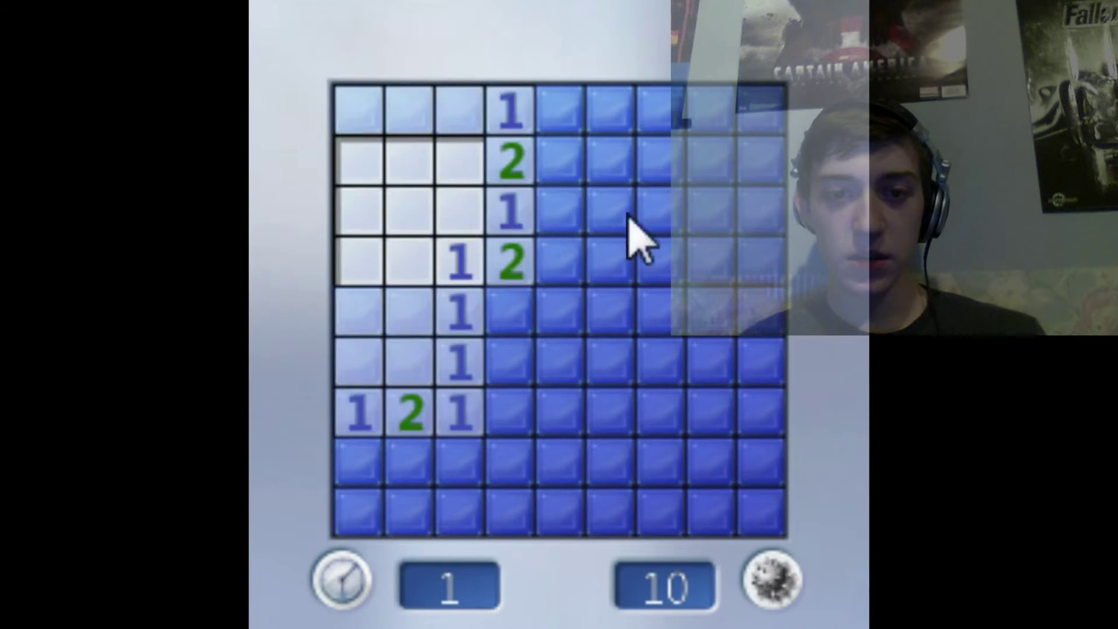
pyautogui.click(744, 450)
pyautogui.click(608, 367)
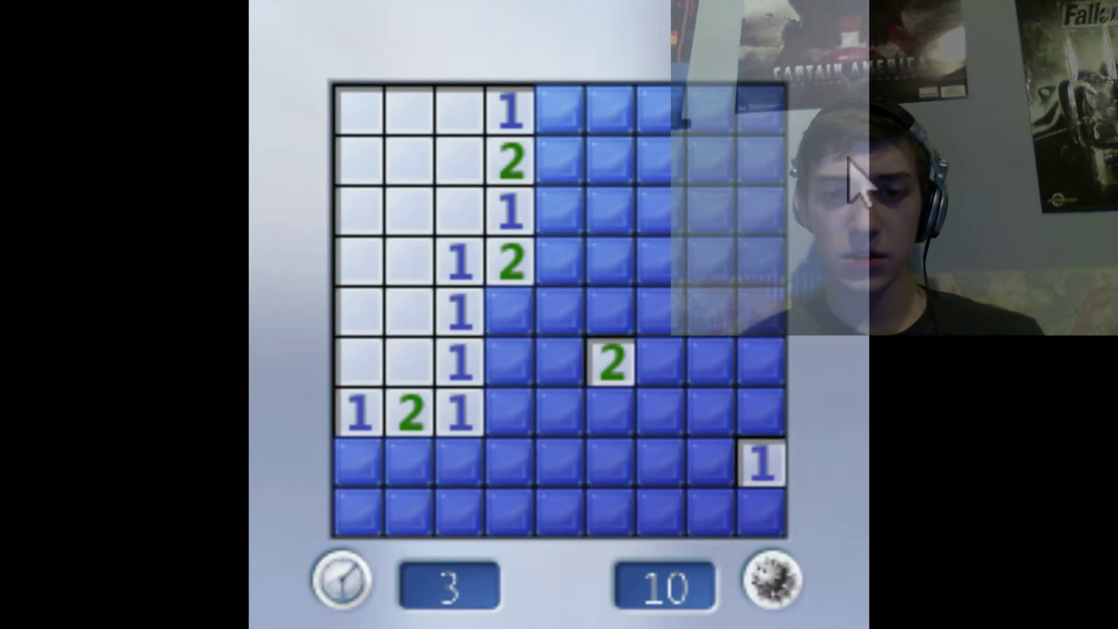
pyautogui.click(662, 205)
pyautogui.click(511, 468)
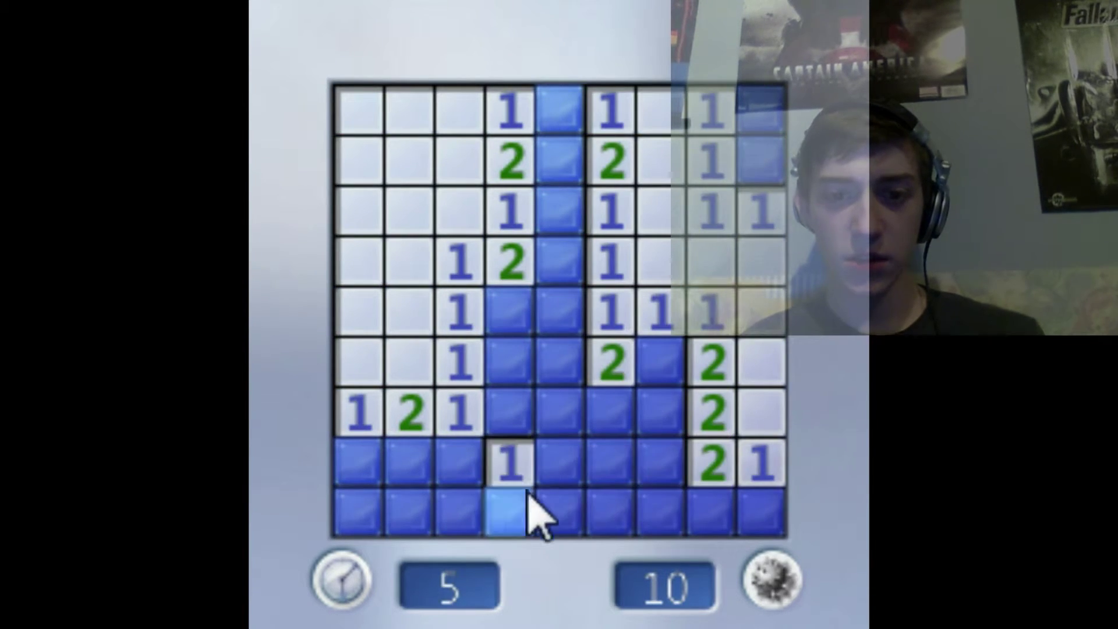
pyautogui.click(651, 518)
pyautogui.click(564, 367)
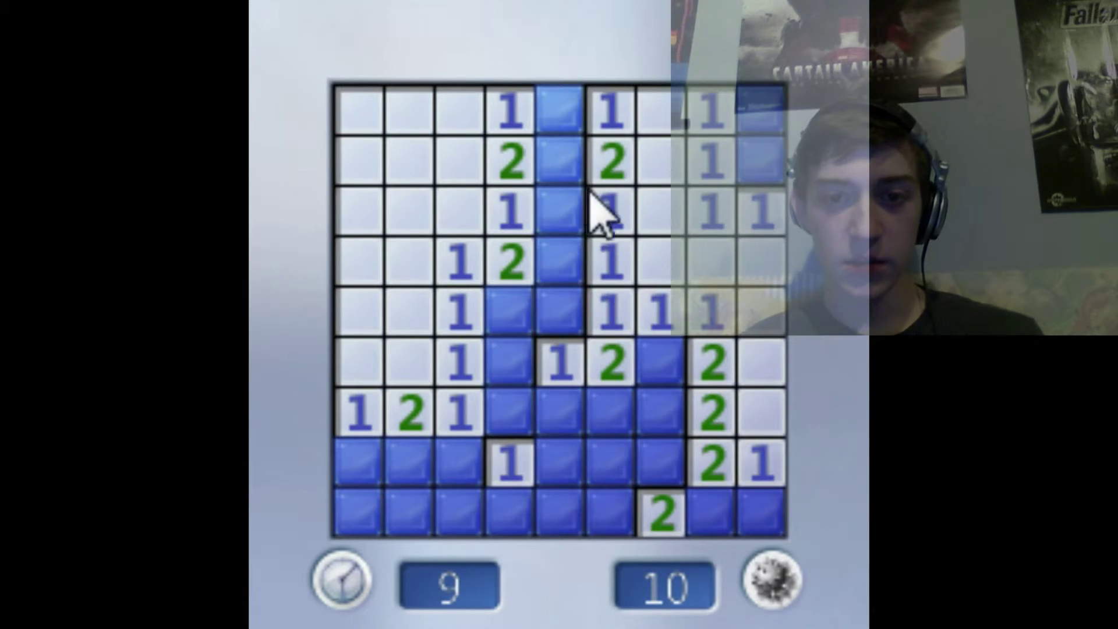
pyautogui.click(577, 210)
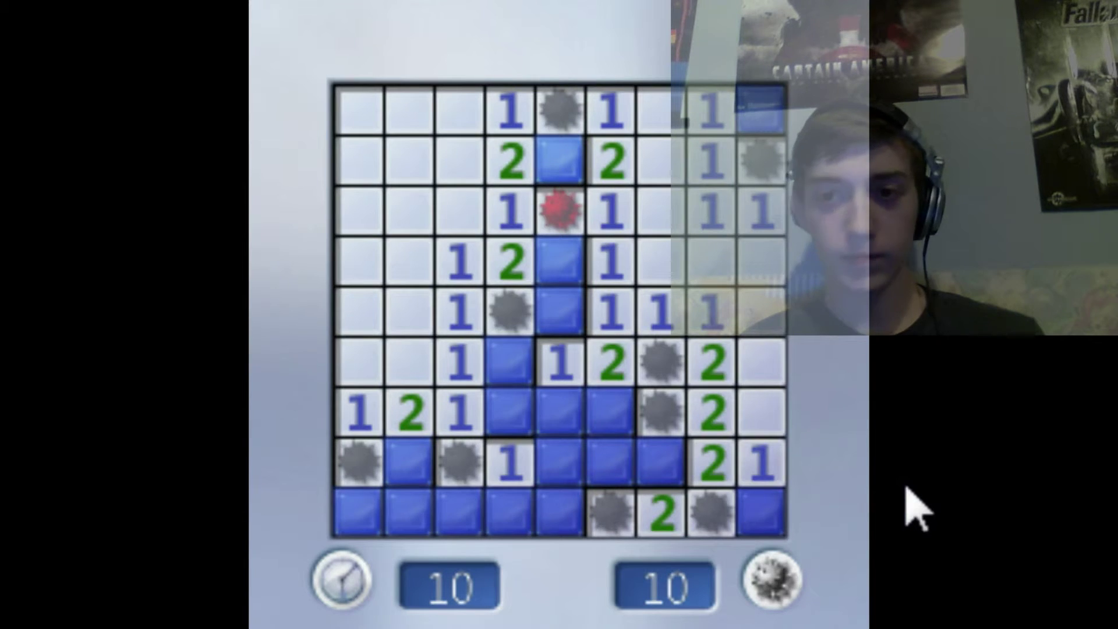
# Step: Start a new game and uncover cells across the board until a mine explodes
pyautogui.press('F2')
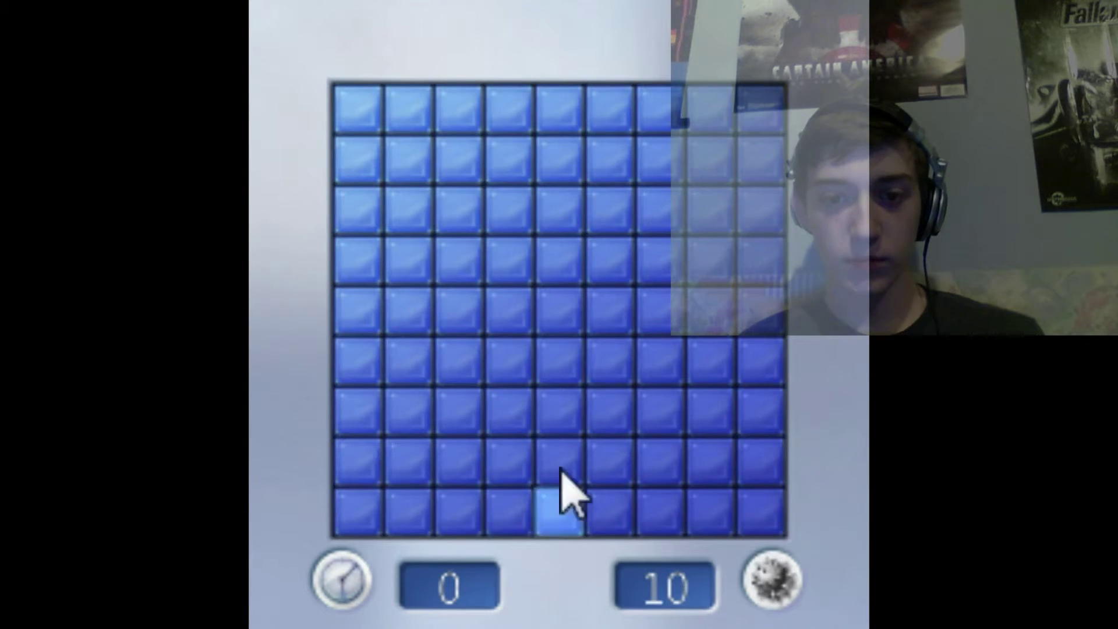
pyautogui.click(466, 210)
pyautogui.click(661, 411)
pyautogui.click(461, 463)
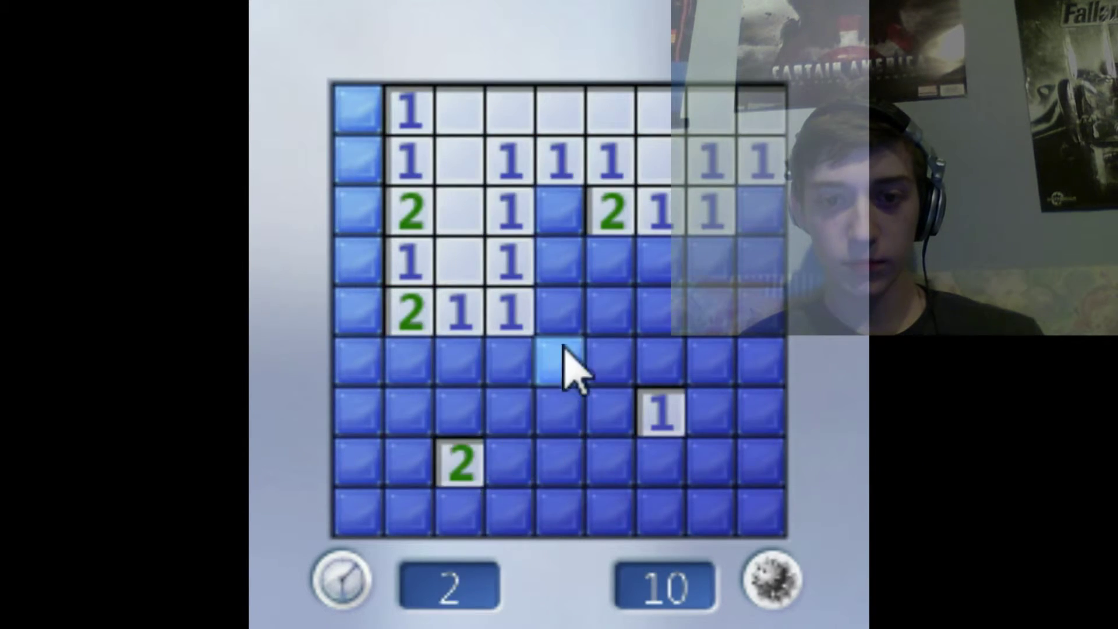
pyautogui.click(562, 358)
pyautogui.click(411, 376)
pyautogui.click(716, 315)
pyautogui.click(744, 429)
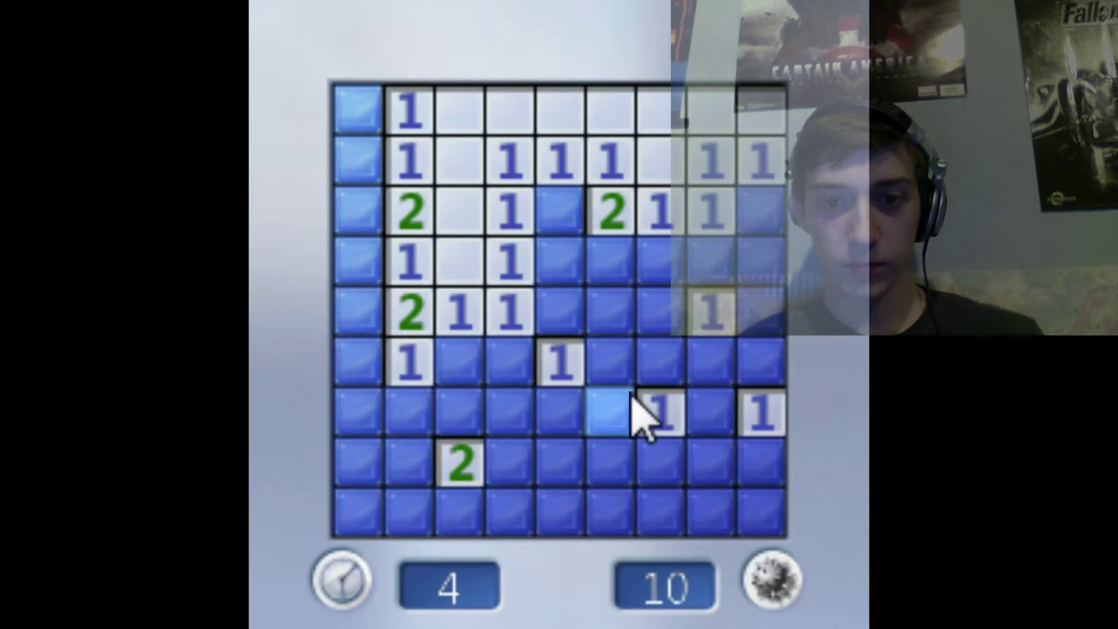
pyautogui.click(570, 472)
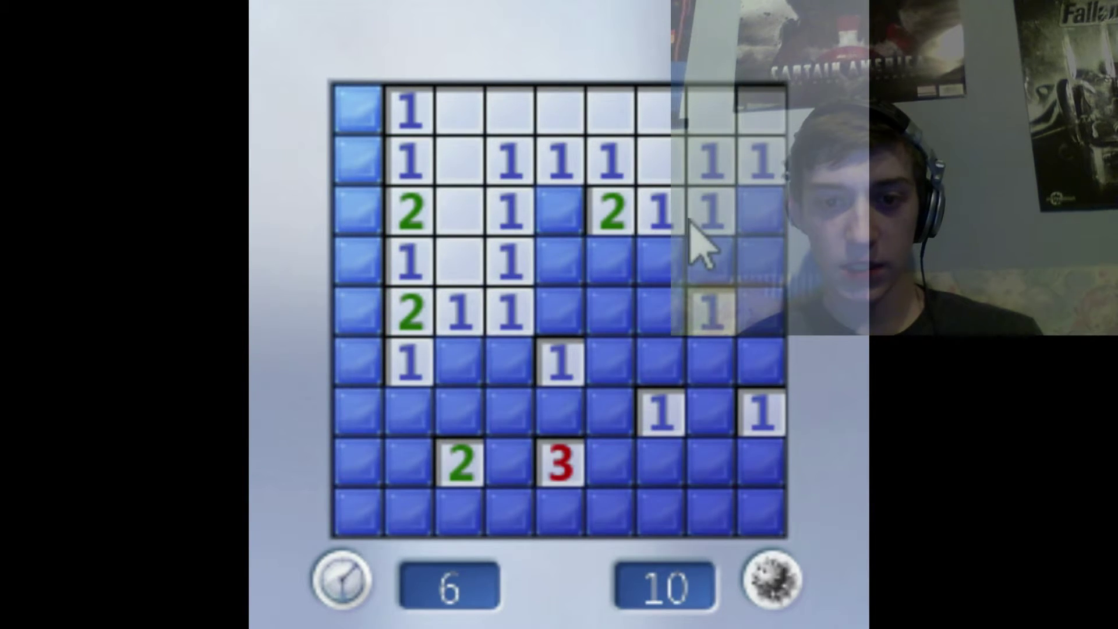
pyautogui.click(498, 413)
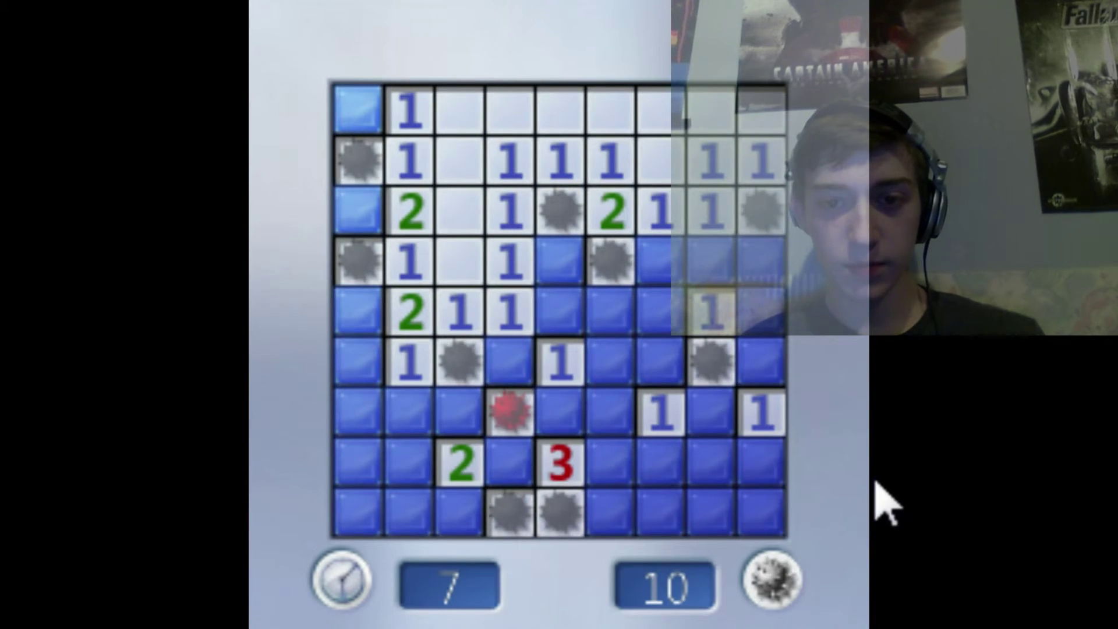
# Step: Reset the board, open both right corners and central cells until a mine explodes at 36 seconds
pyautogui.press('F2')
pyautogui.click(743, 509)
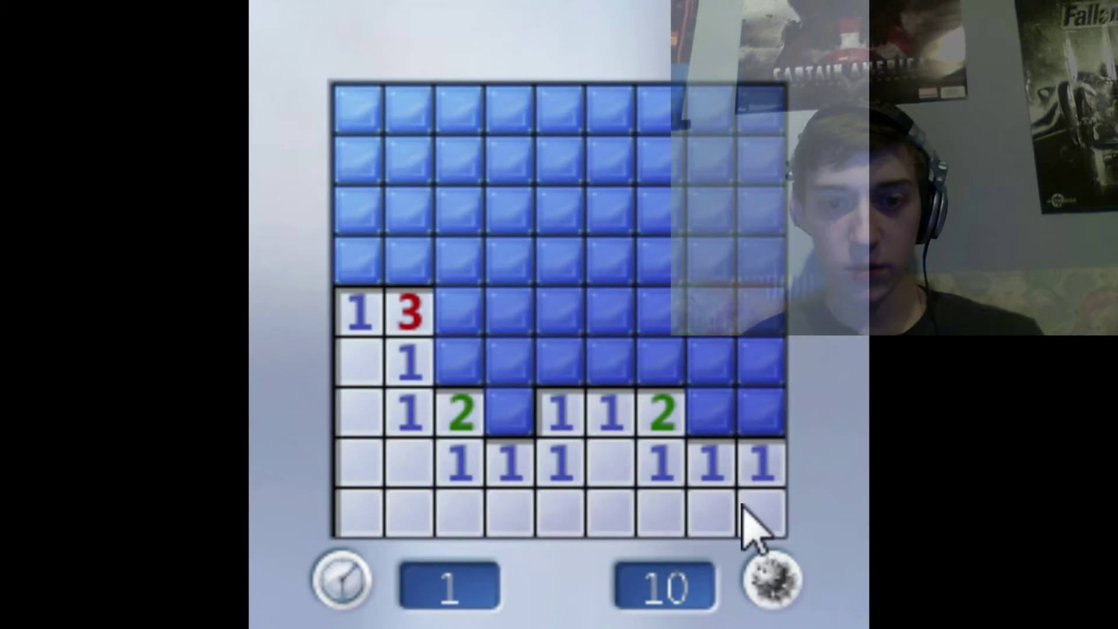
pyautogui.click(766, 142)
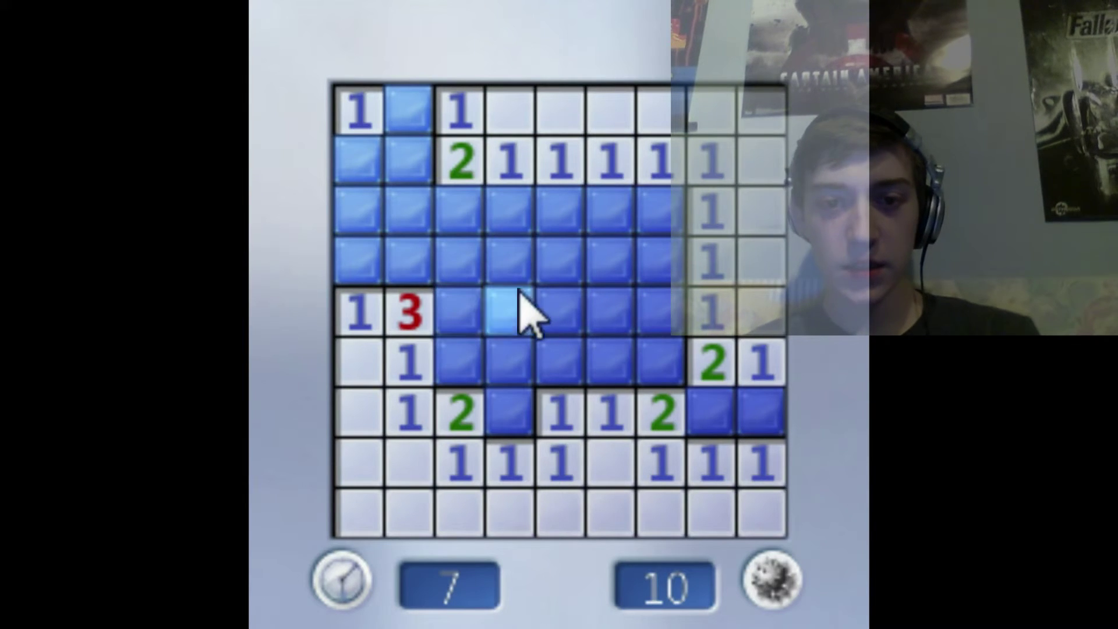
pyautogui.click(558, 262)
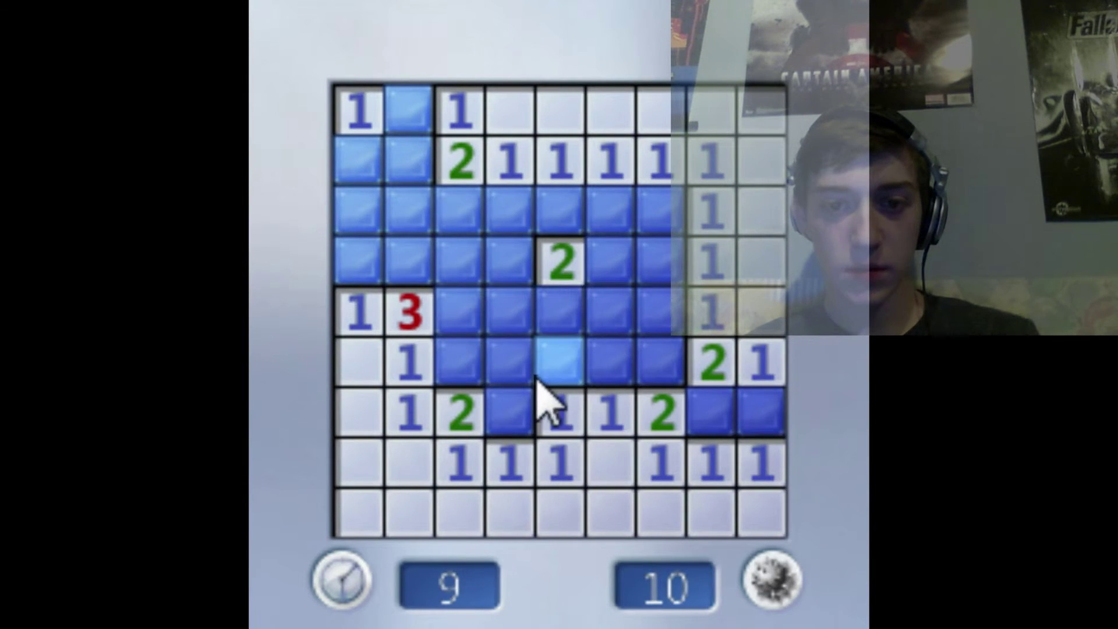
pyautogui.click(519, 367)
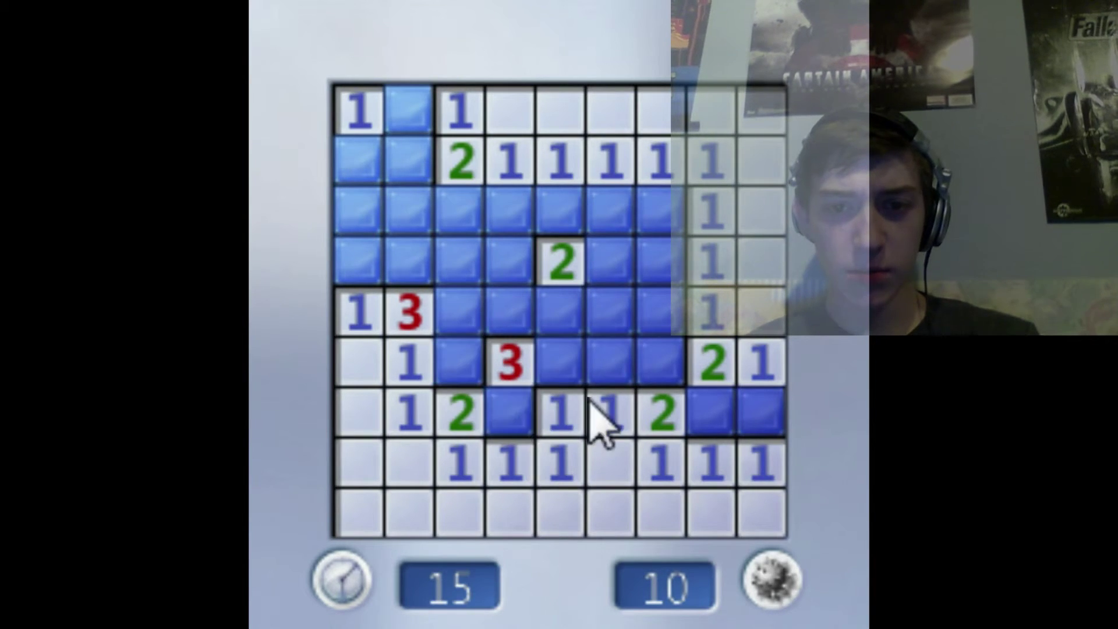
pyautogui.click(648, 317)
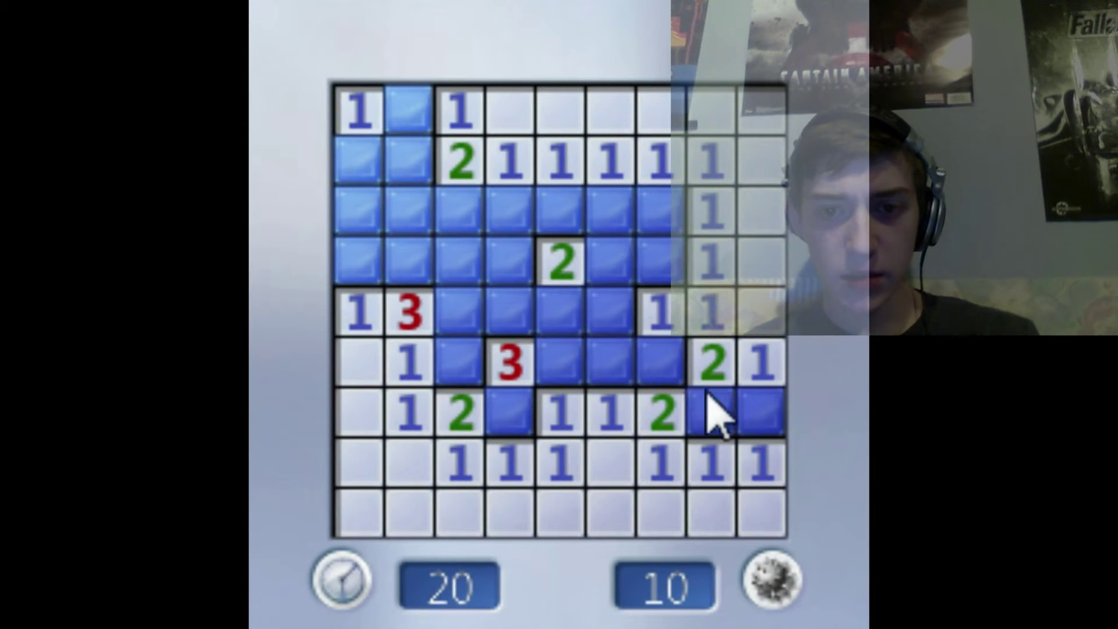
pyautogui.click(560, 319)
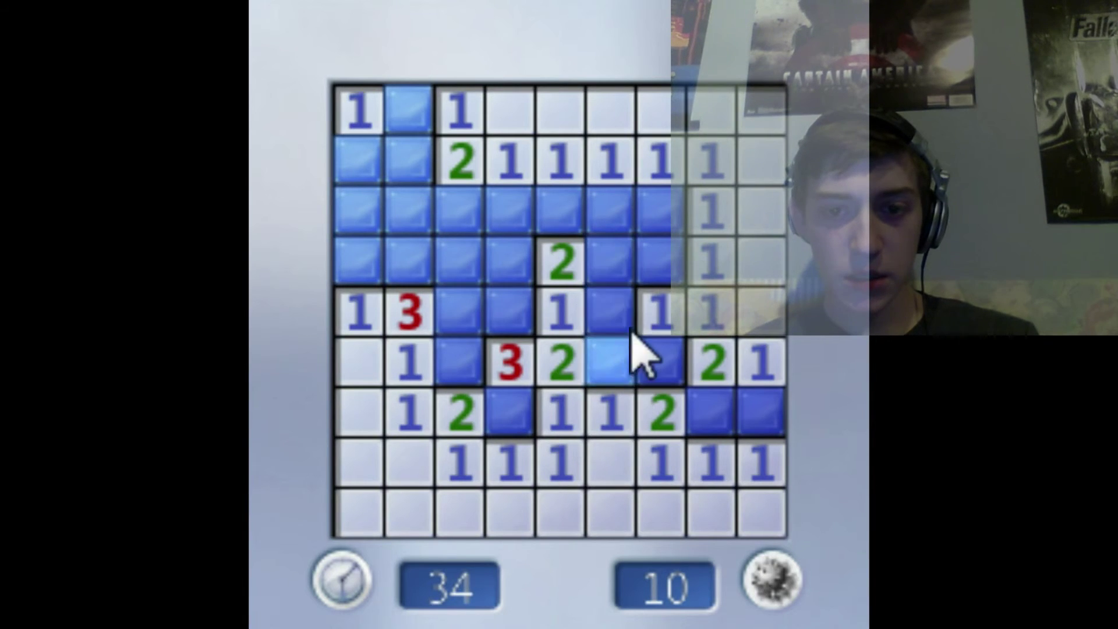
pyautogui.click(673, 367)
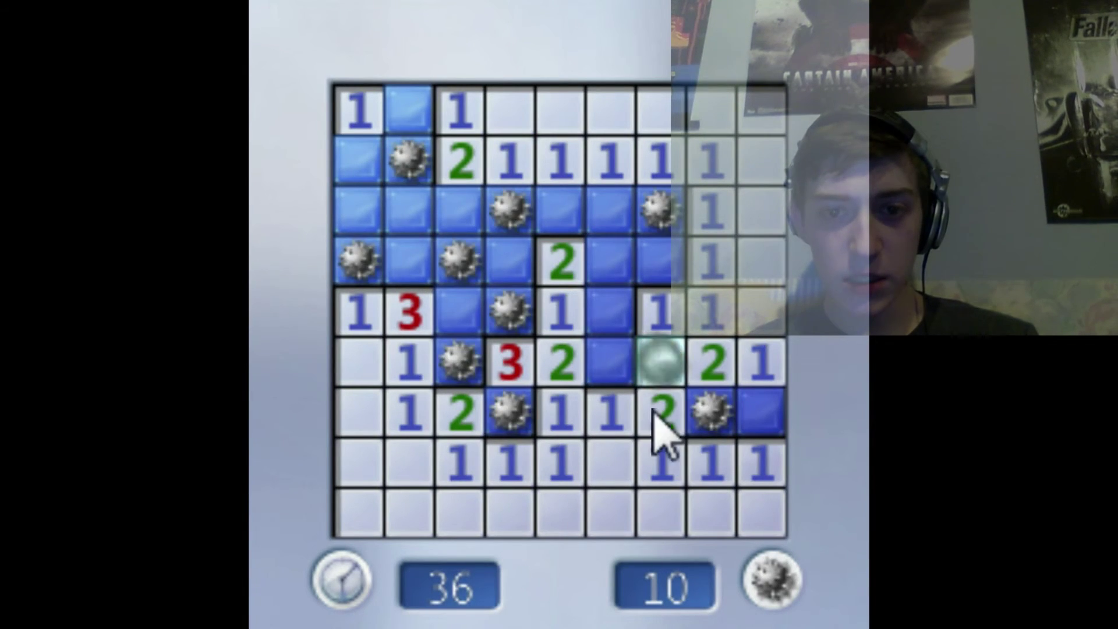